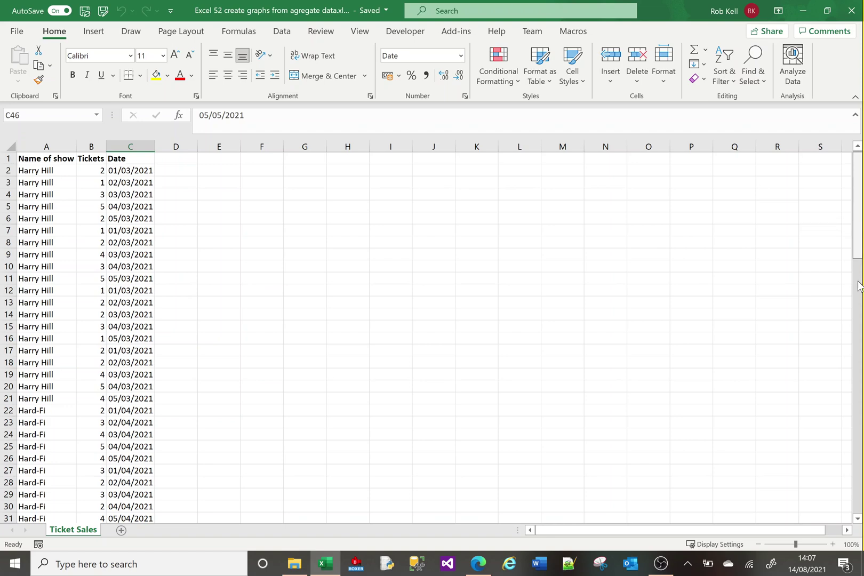
# Scroll through the ticket data and select a cell inside the table.
pyautogui.moveTo(858, 286); pyautogui.dragTo(857, 300)
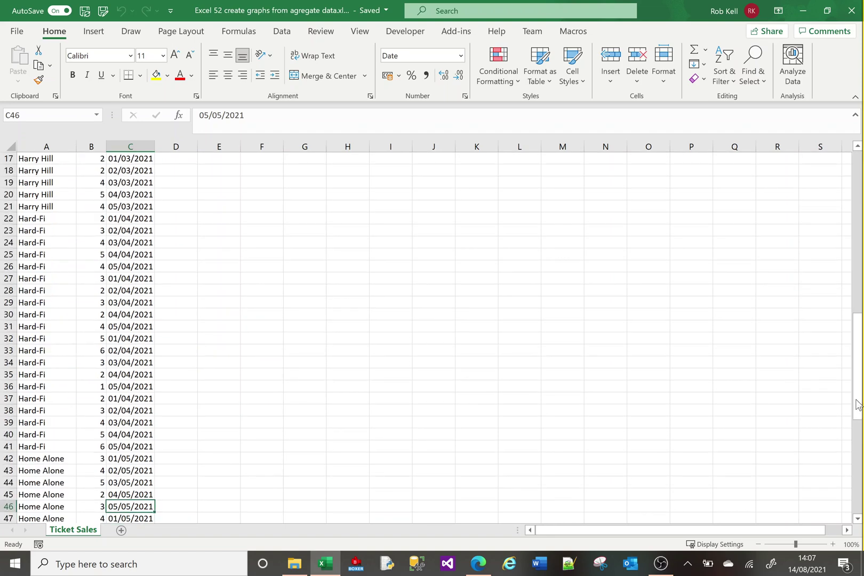
pyautogui.scroll(-10, 857, 405)
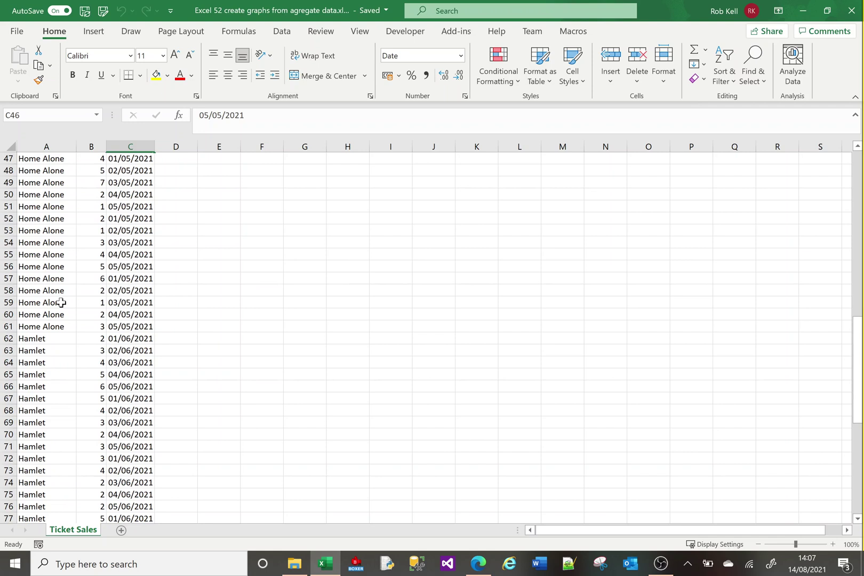
pyautogui.click(58, 359)
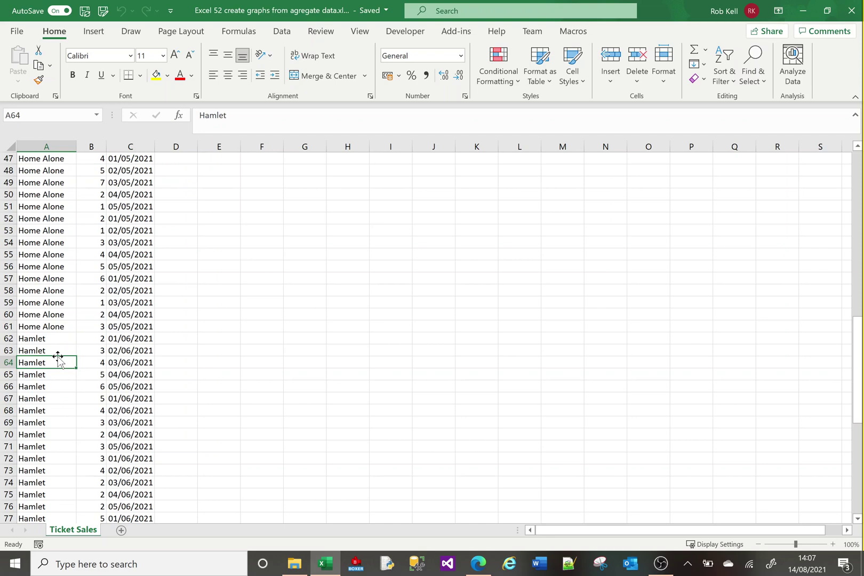
pyautogui.click(858, 169)
pyautogui.click(858, 170)
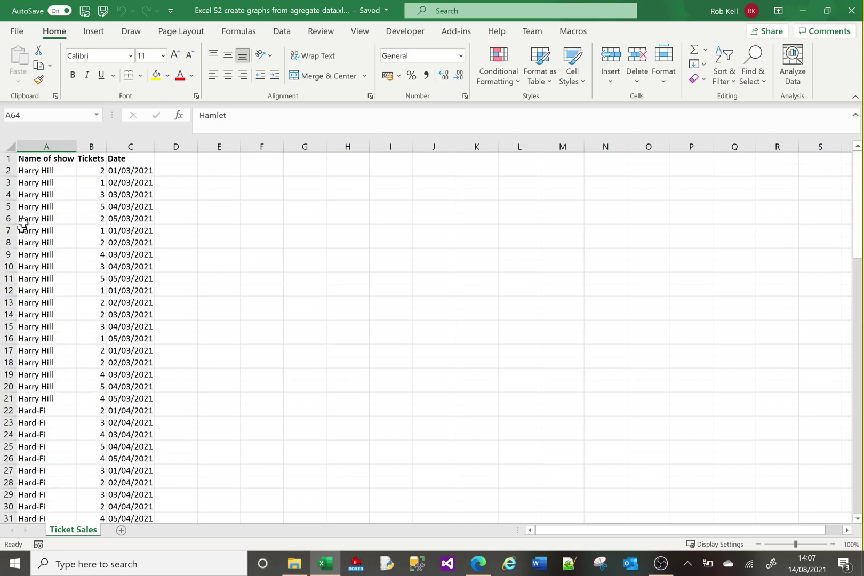
pyautogui.click(95, 172)
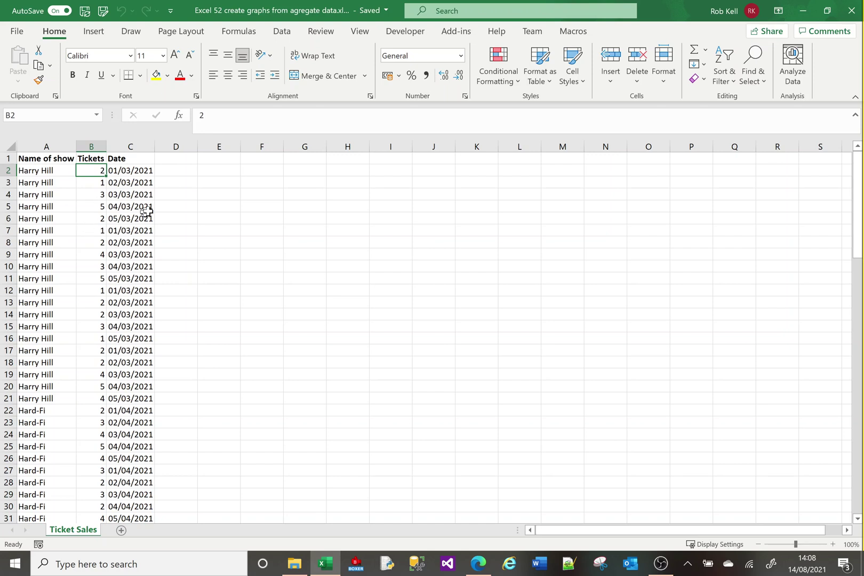
# Insert a 2-D clustered column chart of the ticket sales data.
pyautogui.click(97, 36)
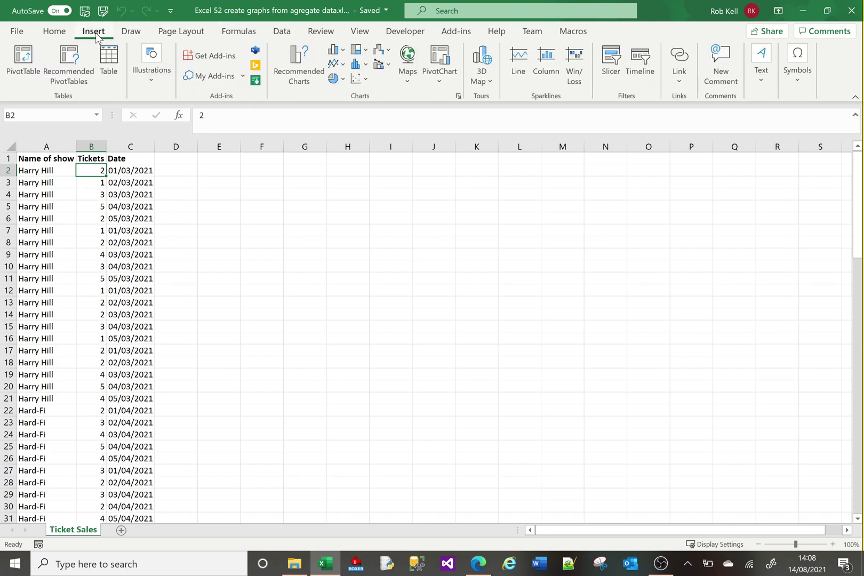
pyautogui.click(336, 51)
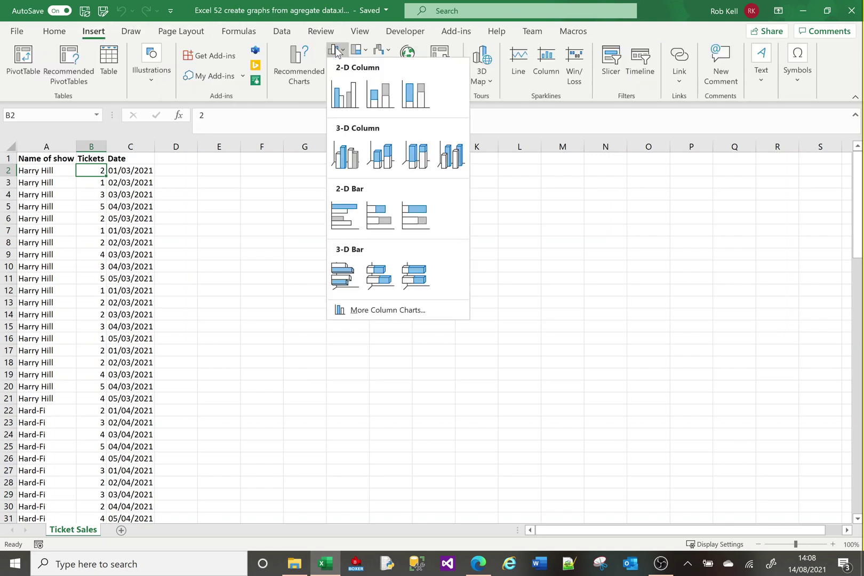
pyautogui.click(343, 95)
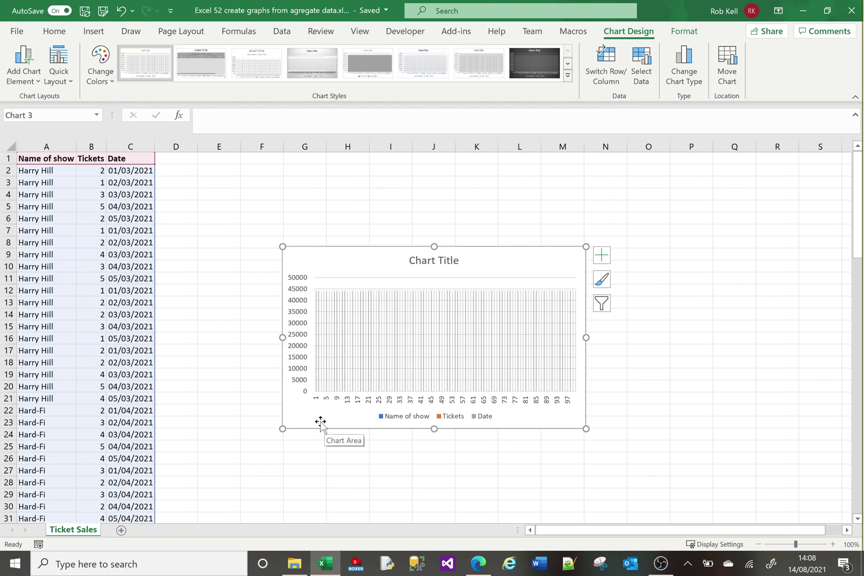
# Delete the first chart and select the Tickets and Date columns down to the last row.
pyautogui.press('Escape')
pyautogui.press('Delete')
pyautogui.click(95, 154)
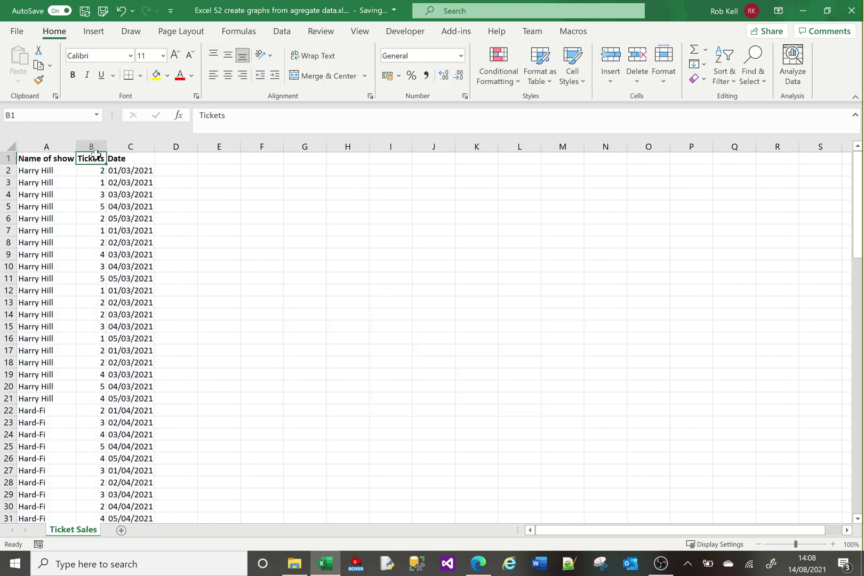
pyautogui.moveTo(95, 154); pyautogui.dragTo(130, 158)
pyautogui.hotkey('ctrl', 'shift', 'Down')
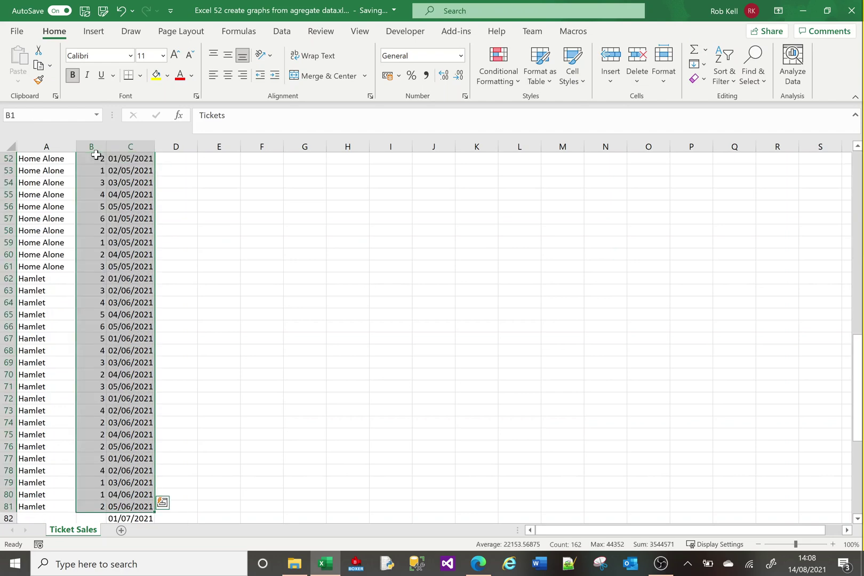
# Insert a clustered column chart from the selected Tickets and Date columns.
pyautogui.click(282, 34)
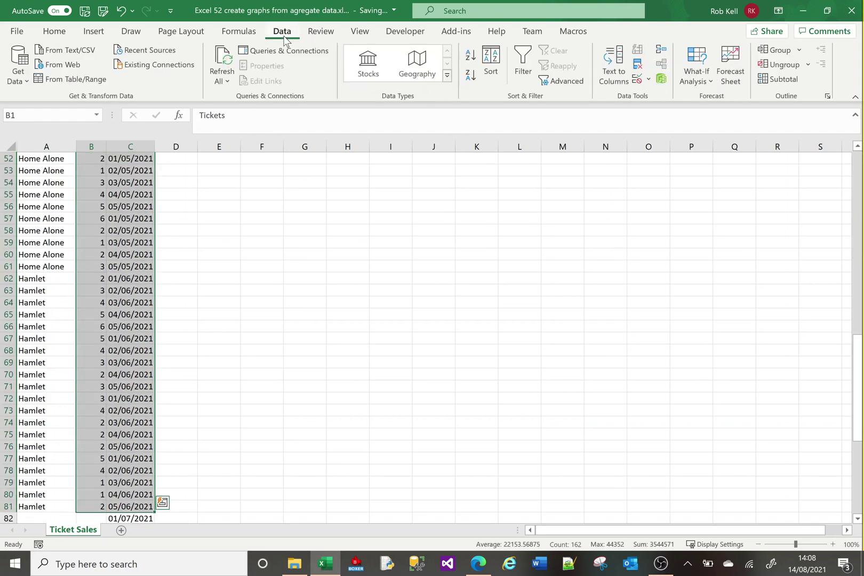
pyautogui.click(93, 32)
pyautogui.click(333, 49)
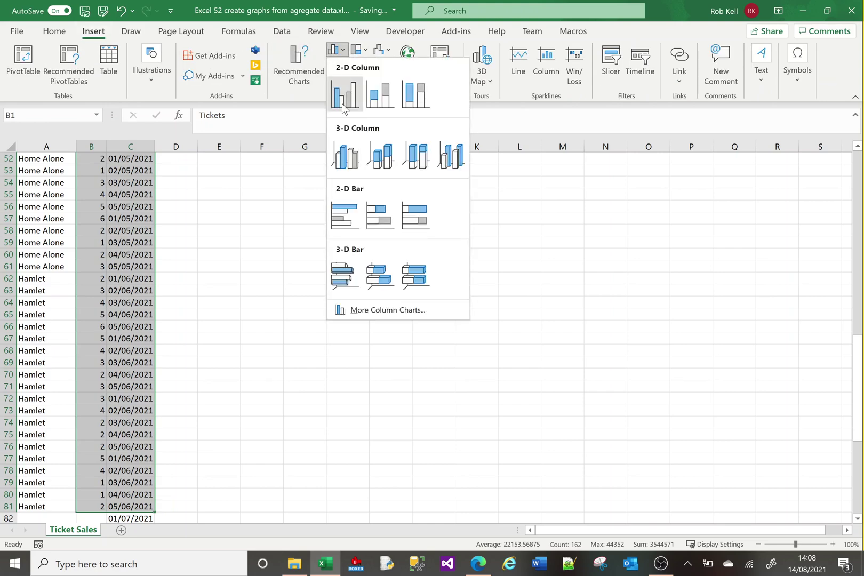
pyautogui.click(342, 102)
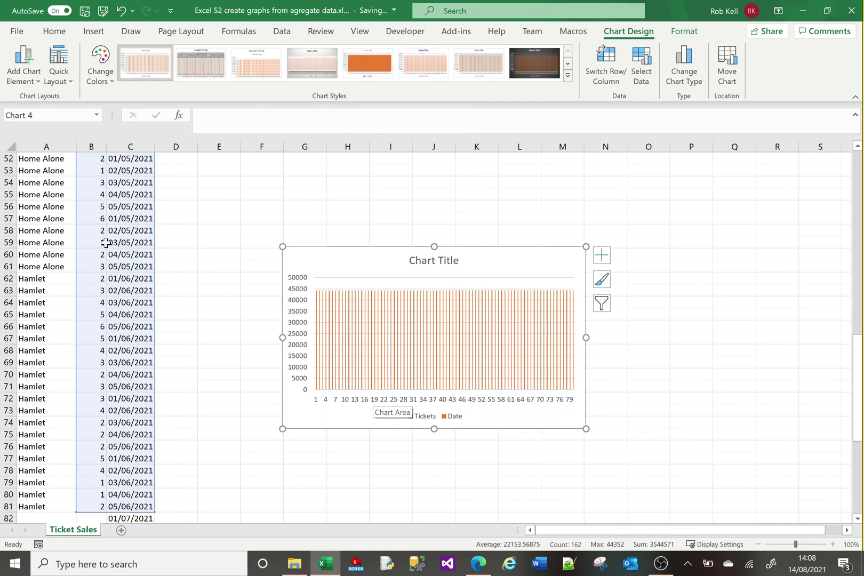
pyautogui.click(856, 192)
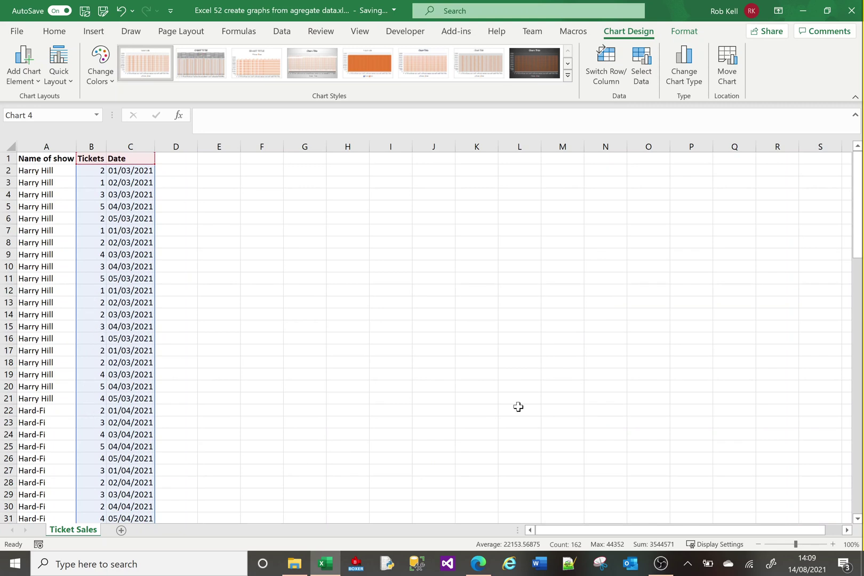
# Delete the Tickets-and-Date column chart.
pyautogui.click(858, 421)
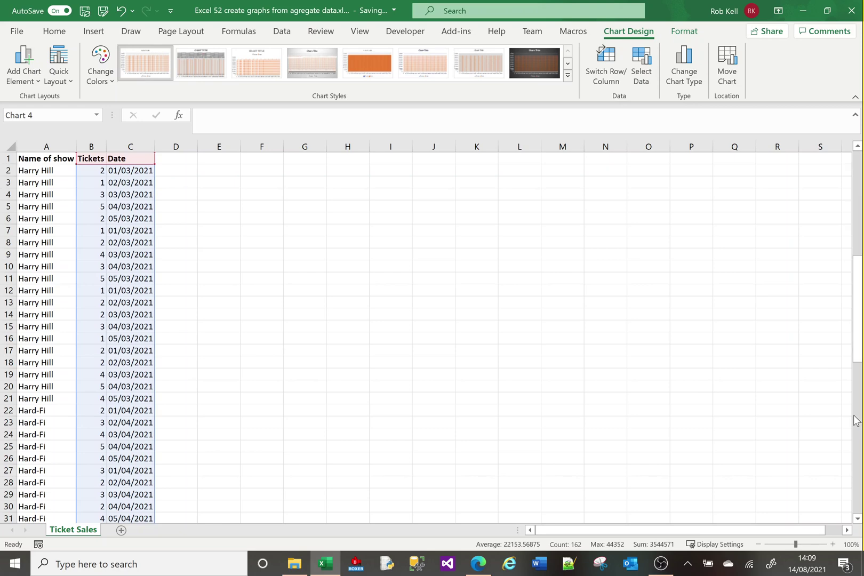
pyautogui.click(857, 380)
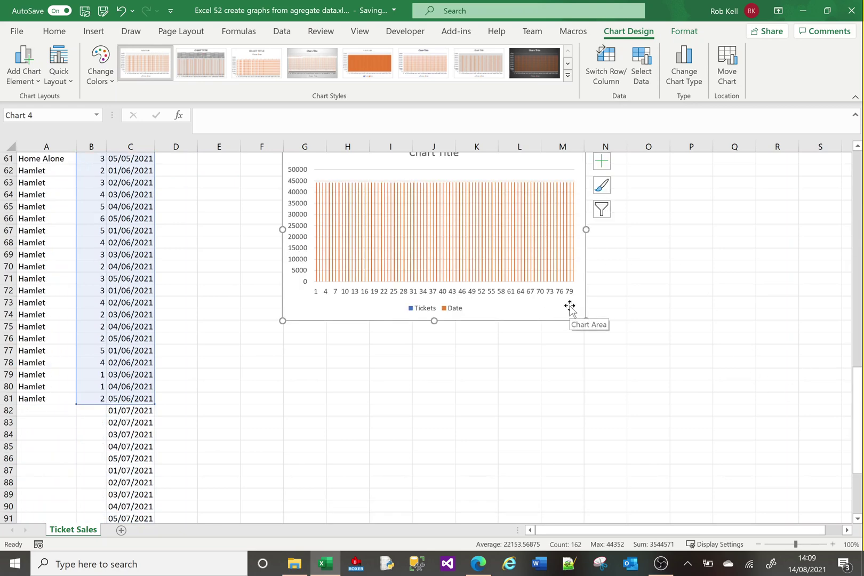
pyautogui.press('Delete')
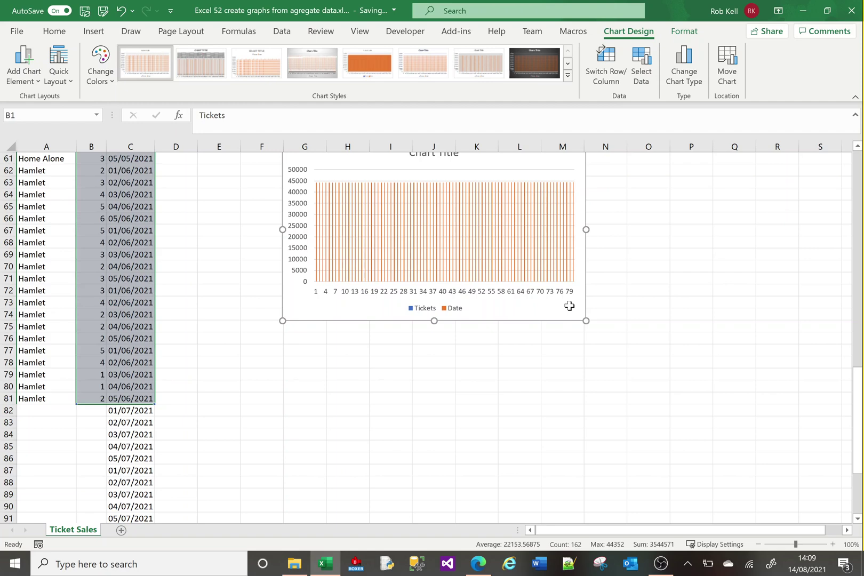
# Clear the stray July dates below the ticket data.
pyautogui.click(131, 410)
pyautogui.hotkey('shift', 'Down')
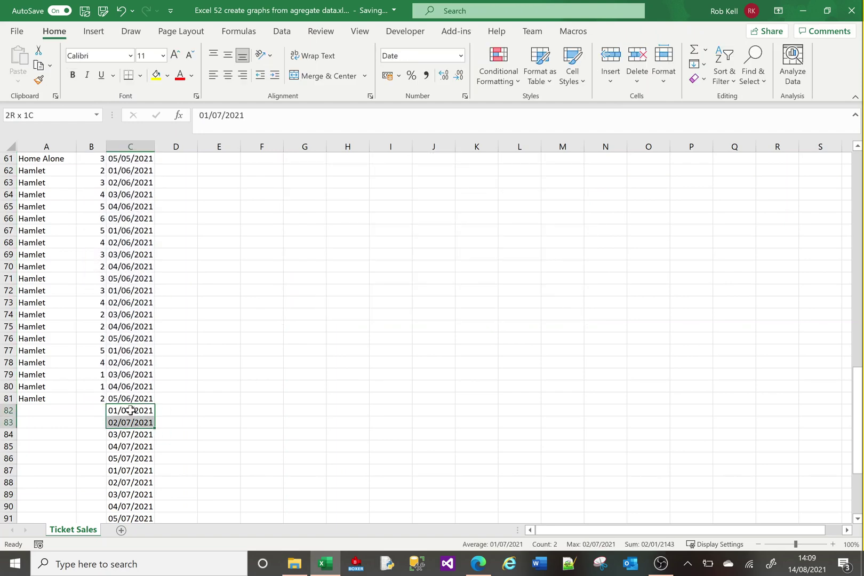
pyautogui.hotkey('ctrl', 'shift', 'Down')
pyautogui.press('Delete')
# Return to the top of the sheet and select an empty cell outside the data.
pyautogui.click(584, 196)
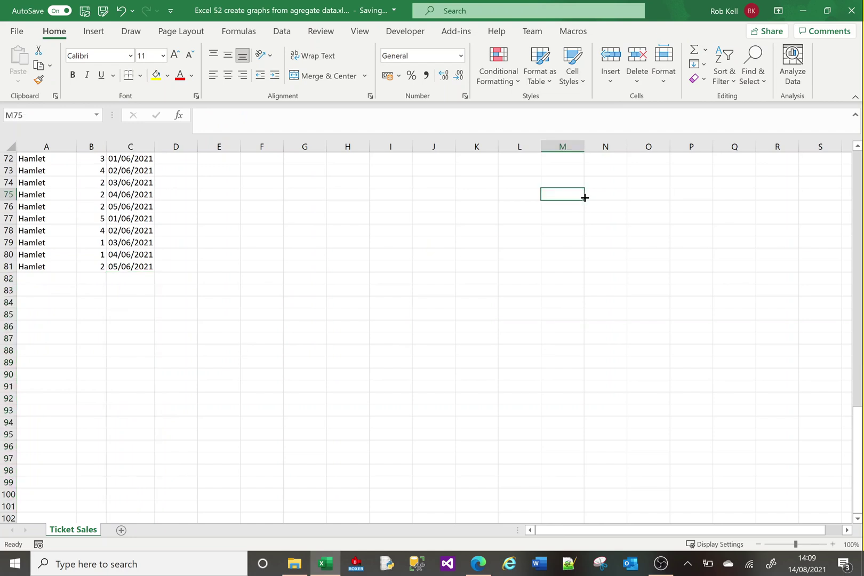
pyautogui.press('Up')
pyautogui.press('Up')
pyautogui.press('Up')
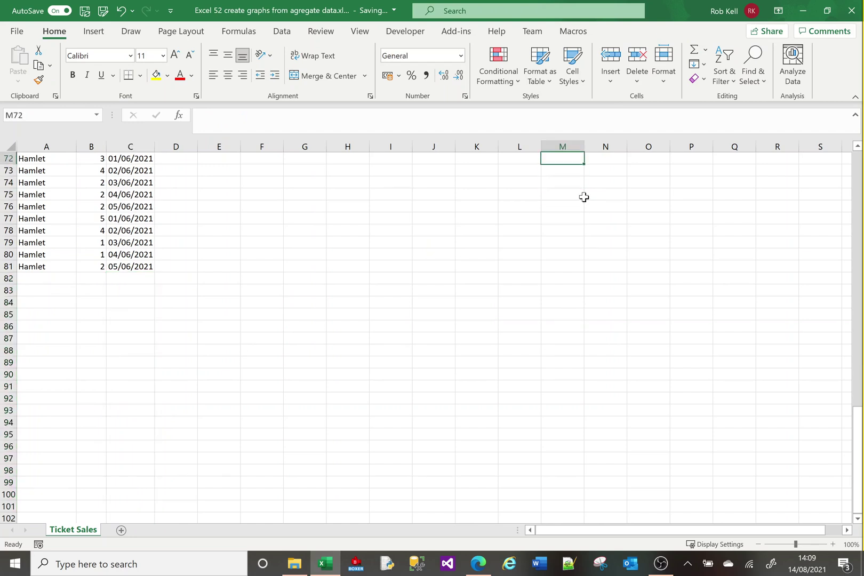
pyautogui.hotkey('ctrl', 'Up')
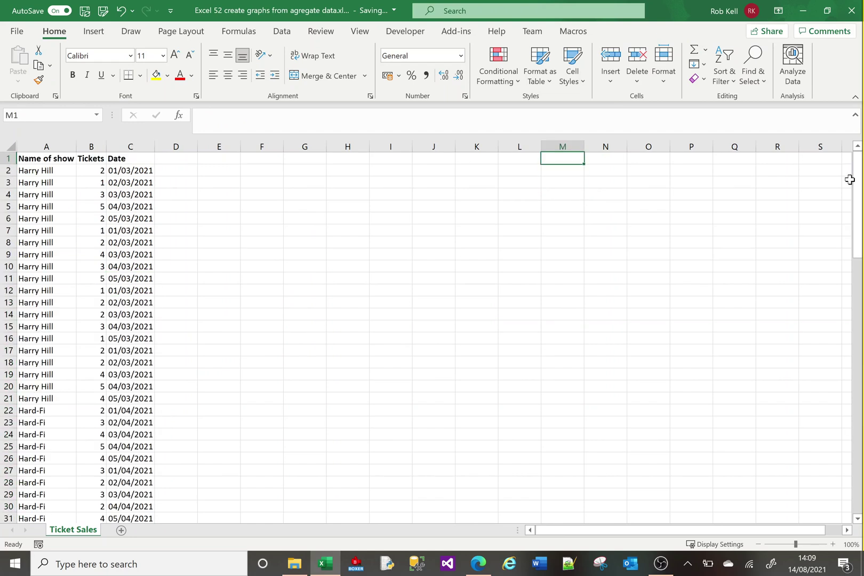
pyautogui.click(374, 228)
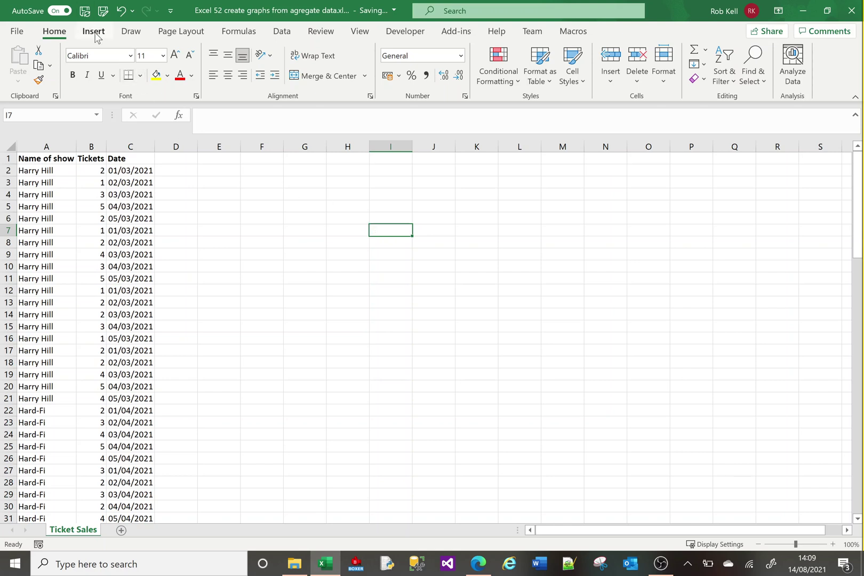
# Create a PivotTable from the Ticket Sales range A1:C81 on a new worksheet.
pyautogui.click(90, 182)
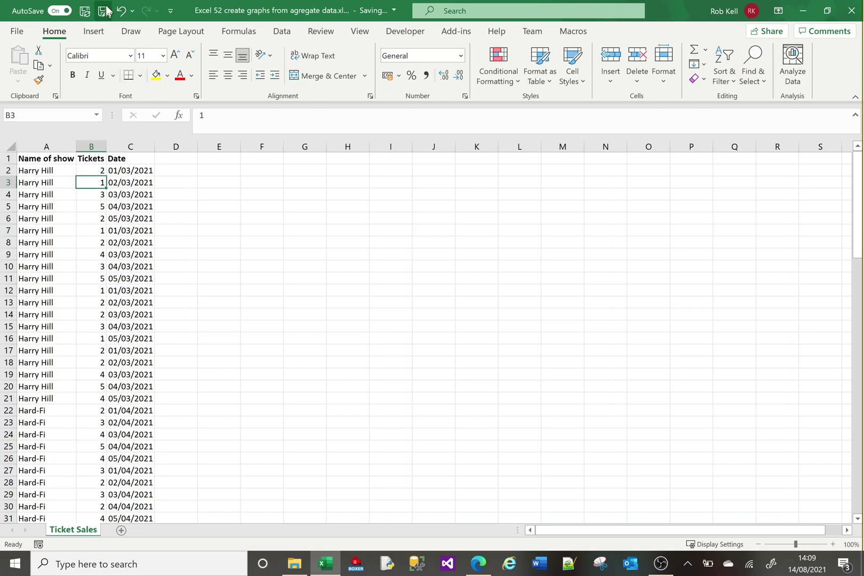
pyautogui.click(95, 32)
pyautogui.click(23, 61)
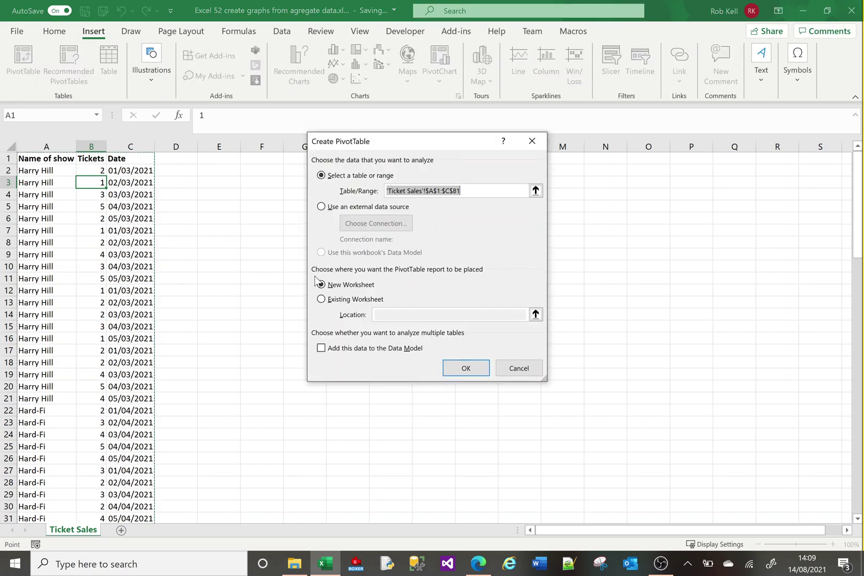
pyautogui.click(467, 369)
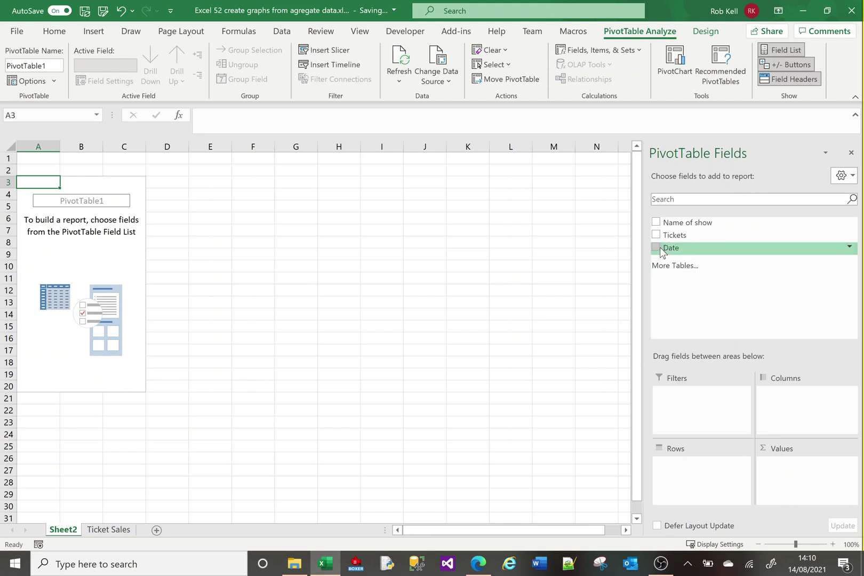
# Put Date in Rows and Tickets in Values, then expand Mar, Apr, May and Jun to days.
pyautogui.moveTo(660, 247); pyautogui.dragTo(687, 478)
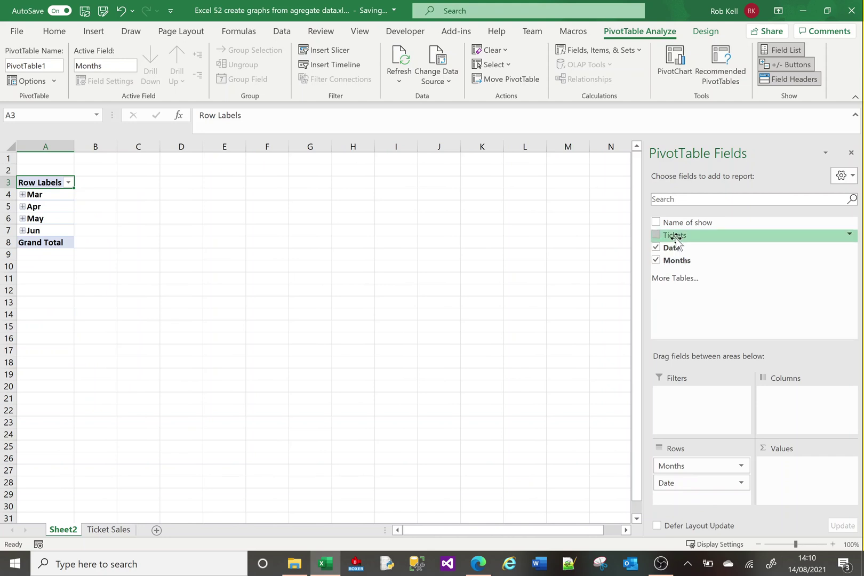
pyautogui.moveTo(676, 239); pyautogui.dragTo(792, 480)
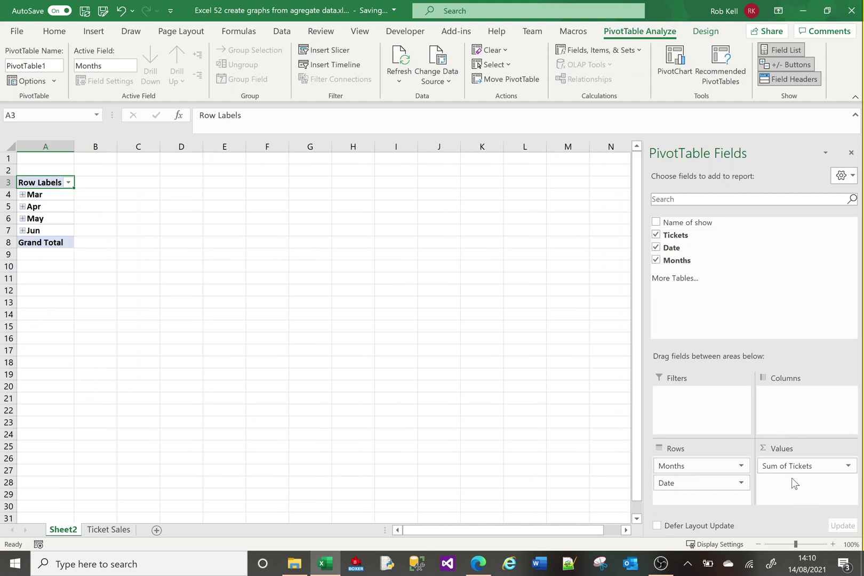
pyautogui.click(23, 195)
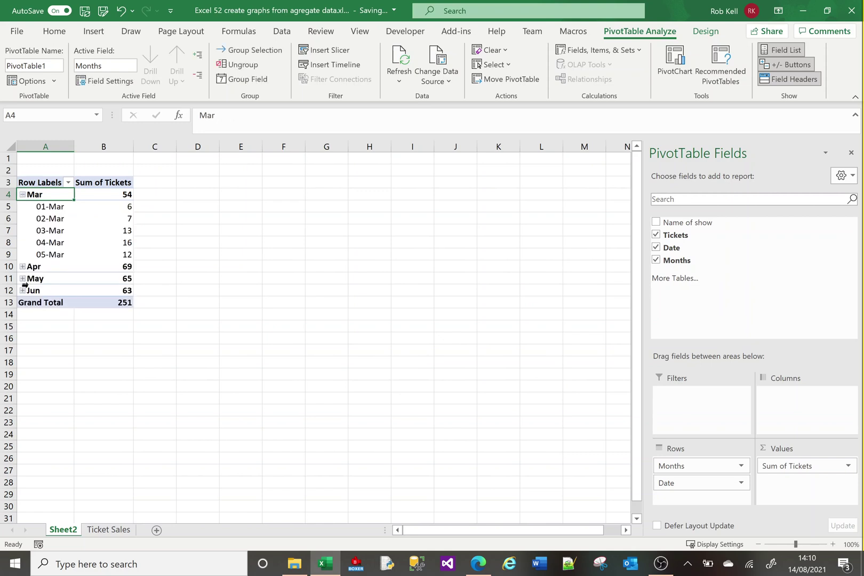
pyautogui.click(23, 291)
pyautogui.click(22, 278)
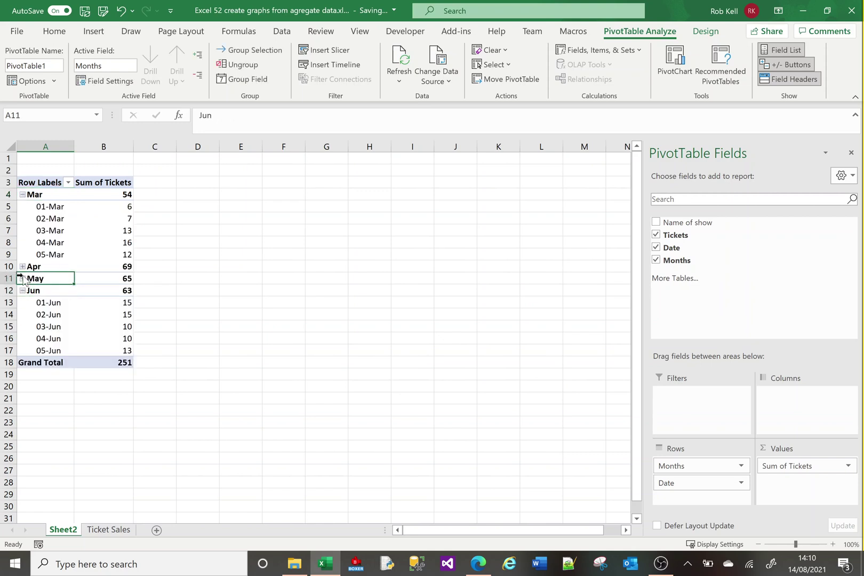
pyautogui.click(22, 266)
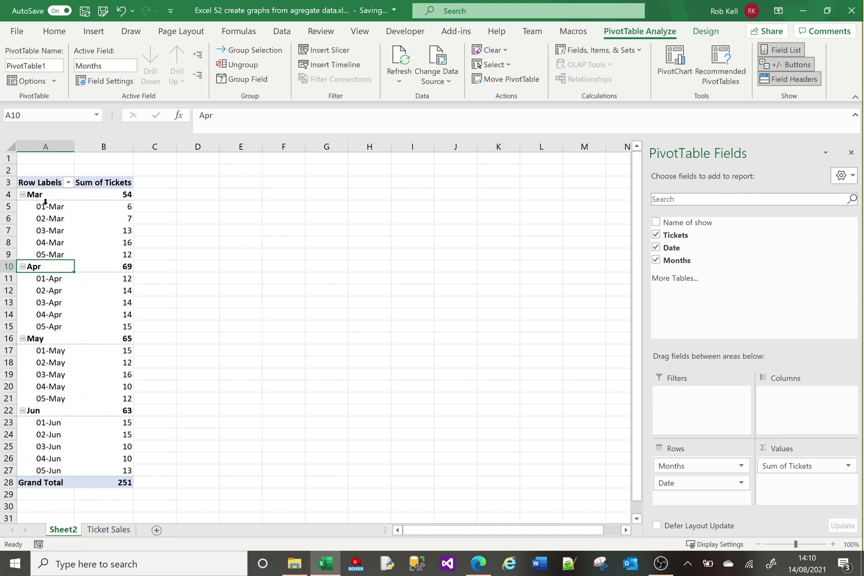
pyautogui.click(212, 252)
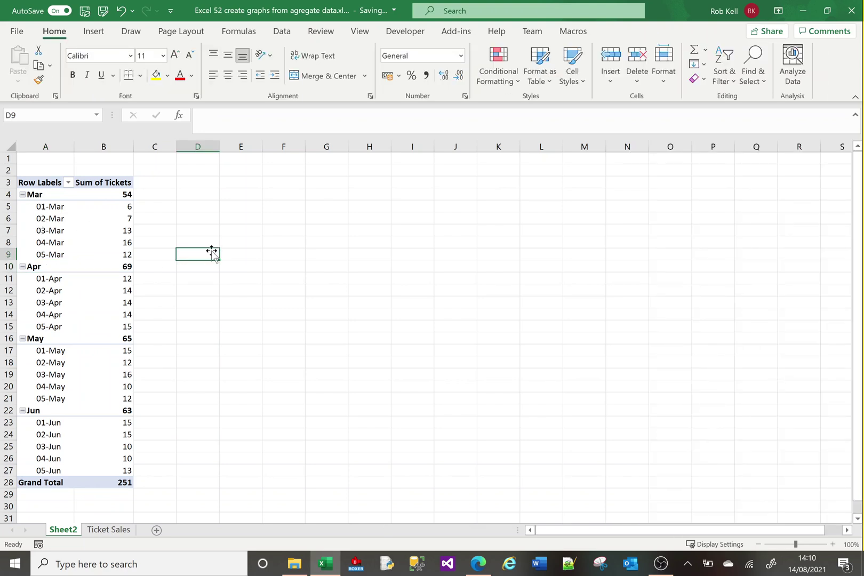
# Insert a clustered column PivotChart of Sum of Tickets and move it beside the PivotTable.
pyautogui.click(55, 207)
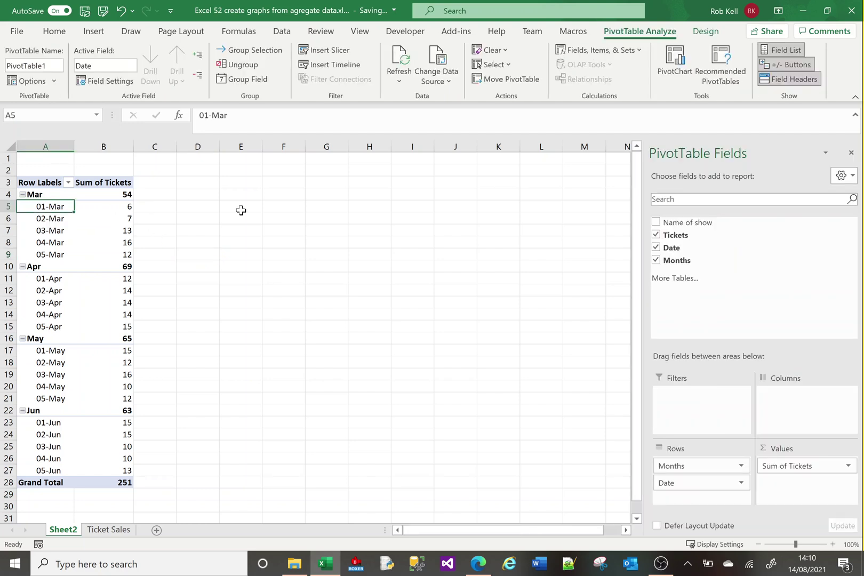
pyautogui.click(92, 37)
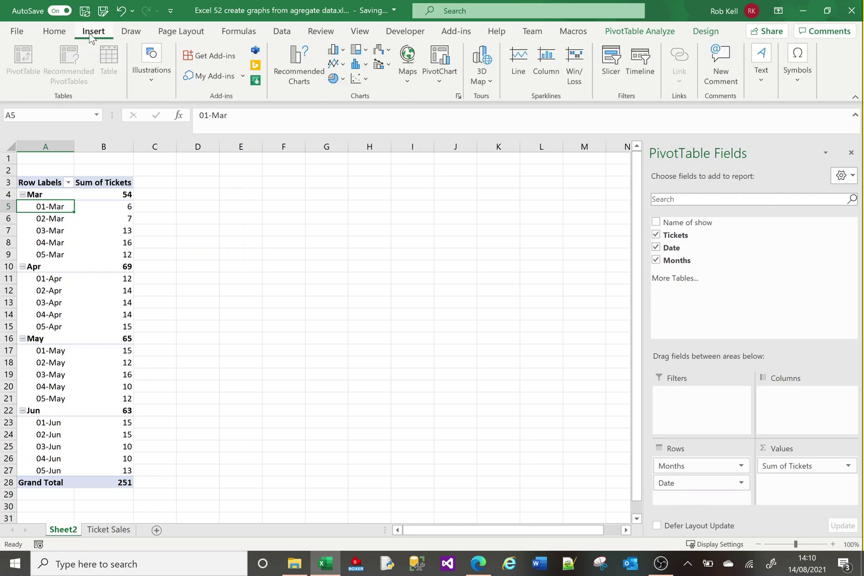
pyautogui.click(335, 49)
pyautogui.click(346, 96)
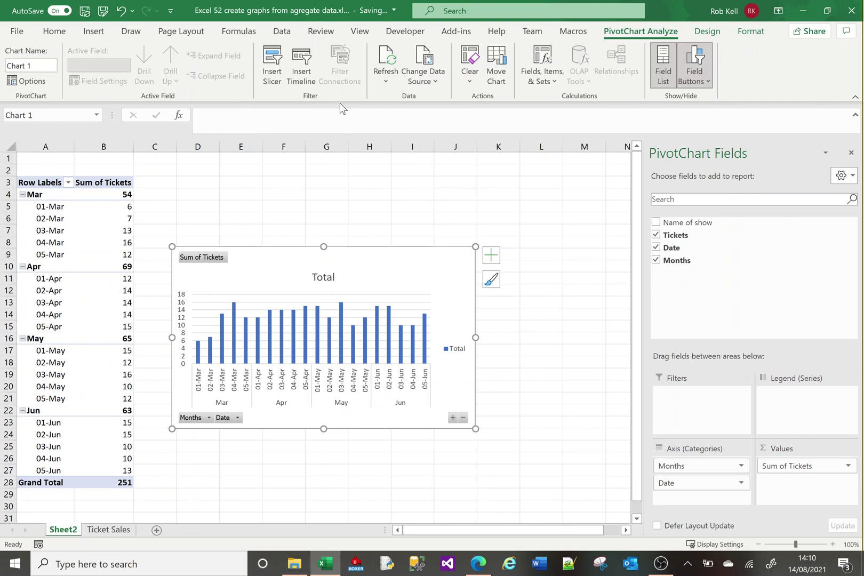
pyautogui.moveTo(363, 261); pyautogui.dragTo(400, 185)
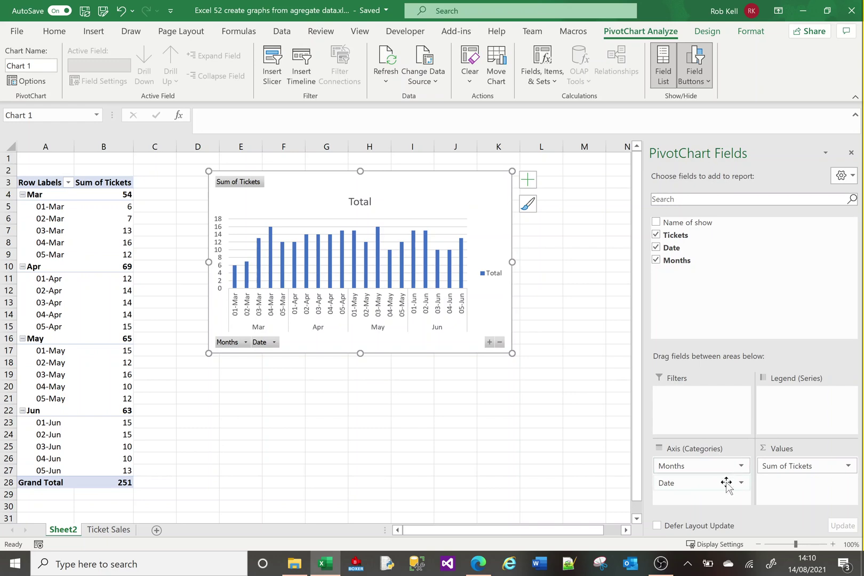
pyautogui.click(98, 531)
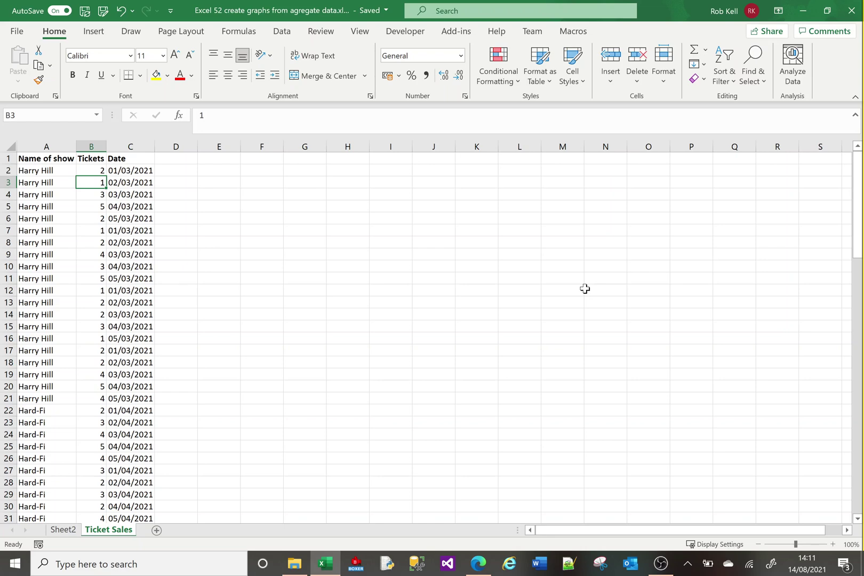
pyautogui.click(67, 530)
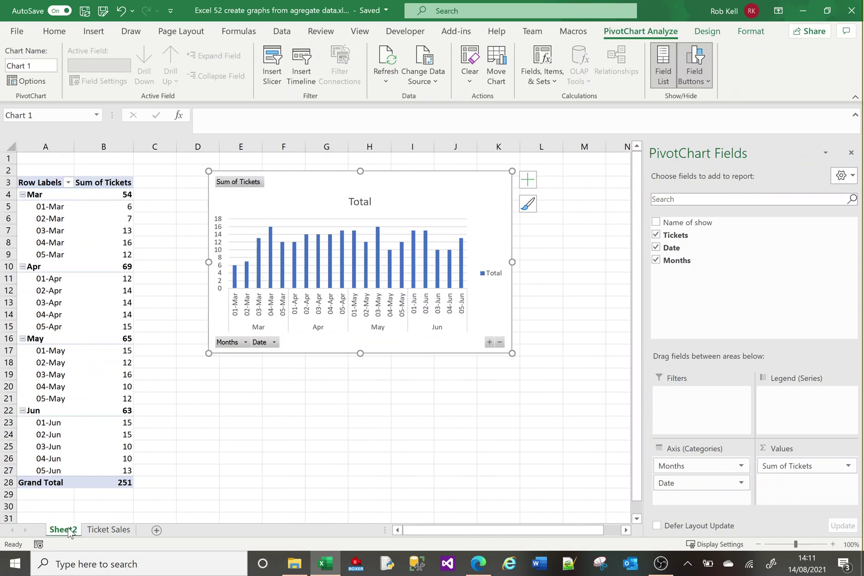
pyautogui.moveTo(109, 460)
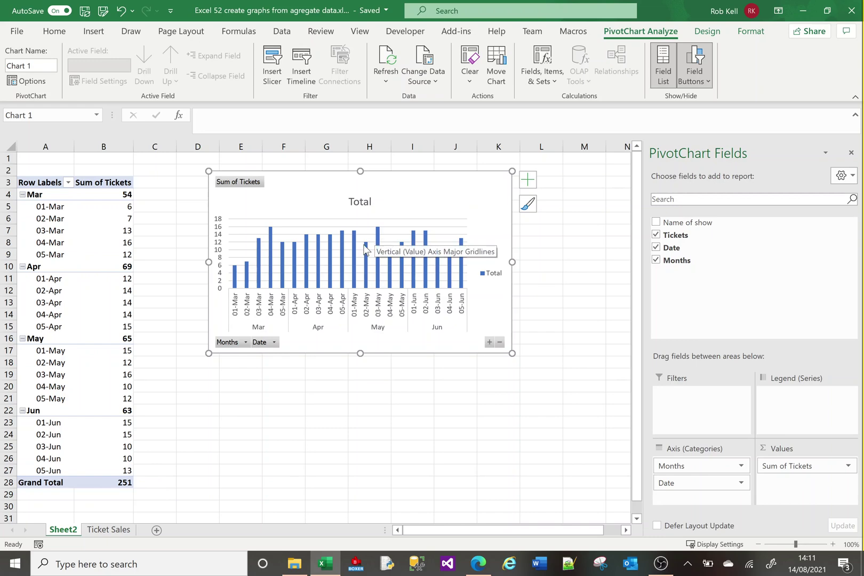
pyautogui.click(96, 532)
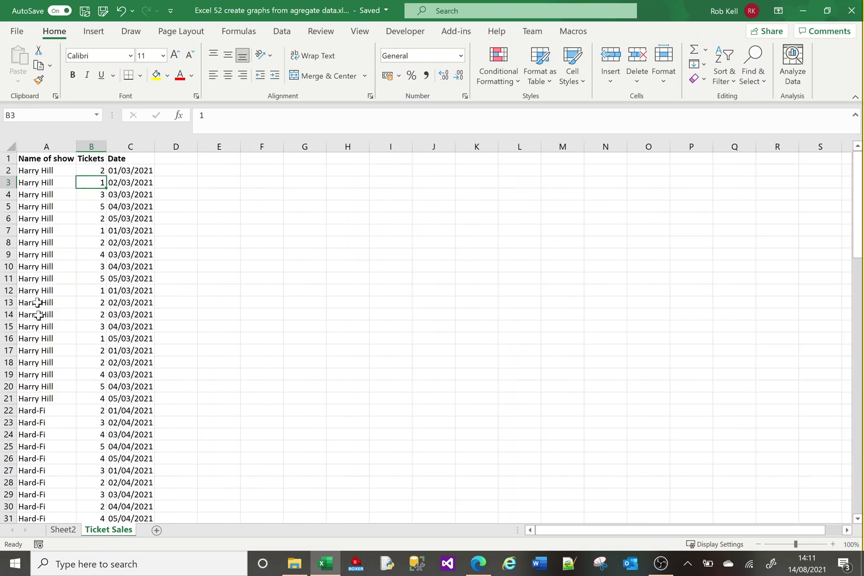
pyautogui.click(63, 530)
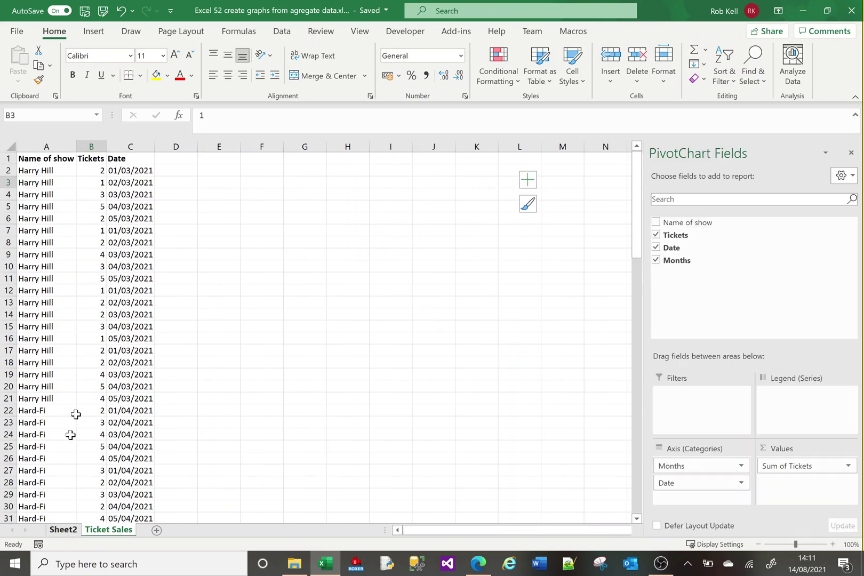